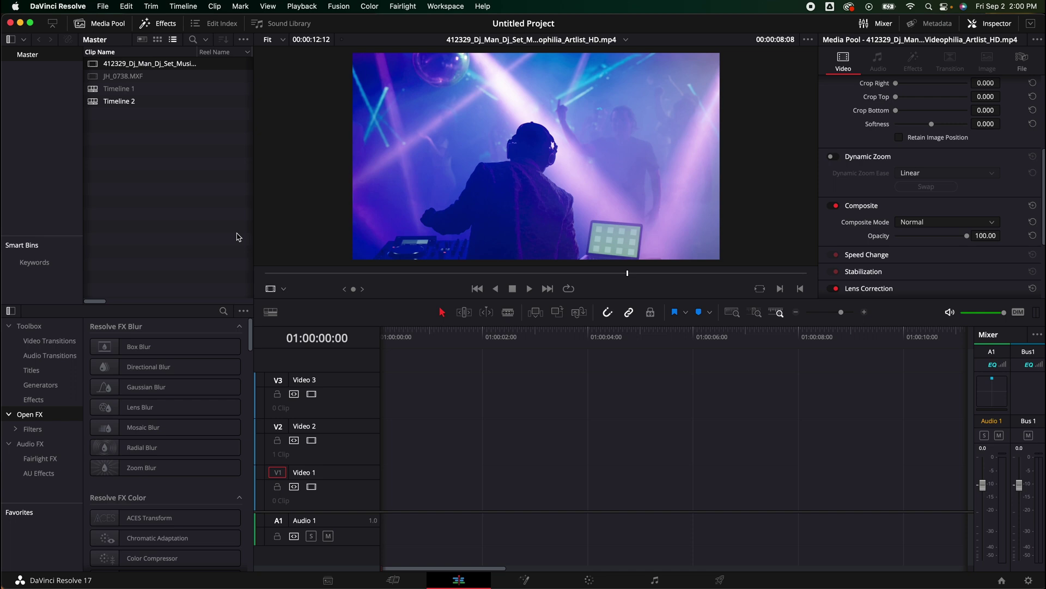
Scrub back and forth through the DJ clip in the source viewer to preview it
drag(311, 278, 536, 281)
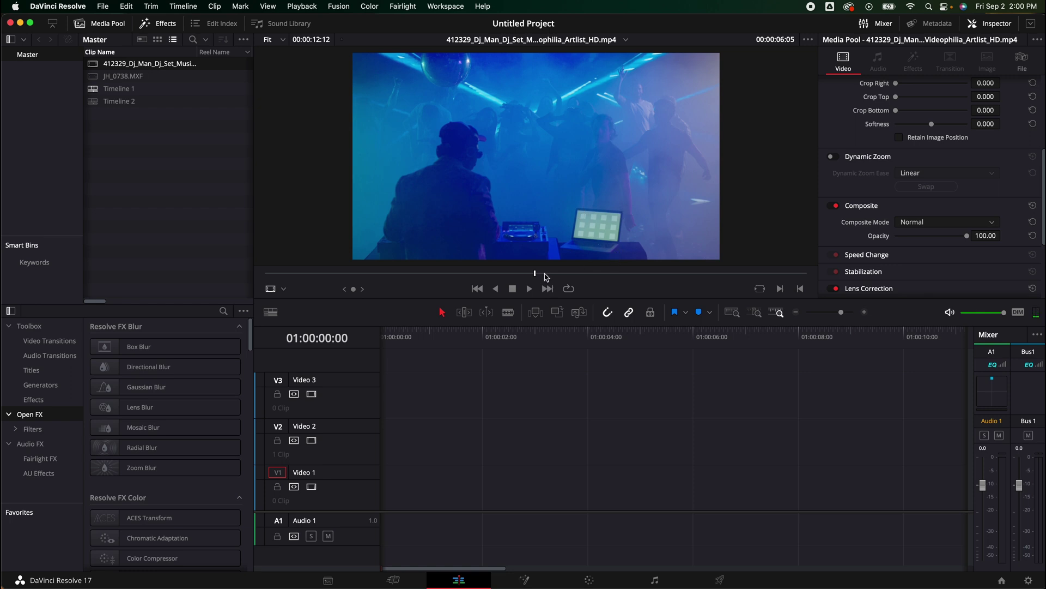
drag(547, 277, 595, 274)
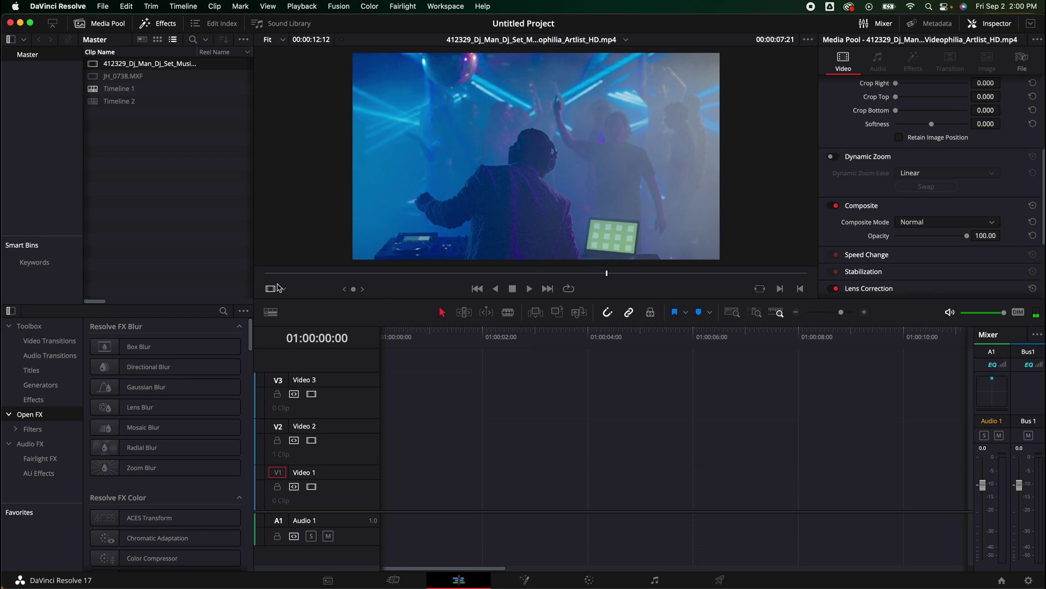
Load JH_0738.MXF and scrub through the concert footage to find the flash moment
double_click(138, 77)
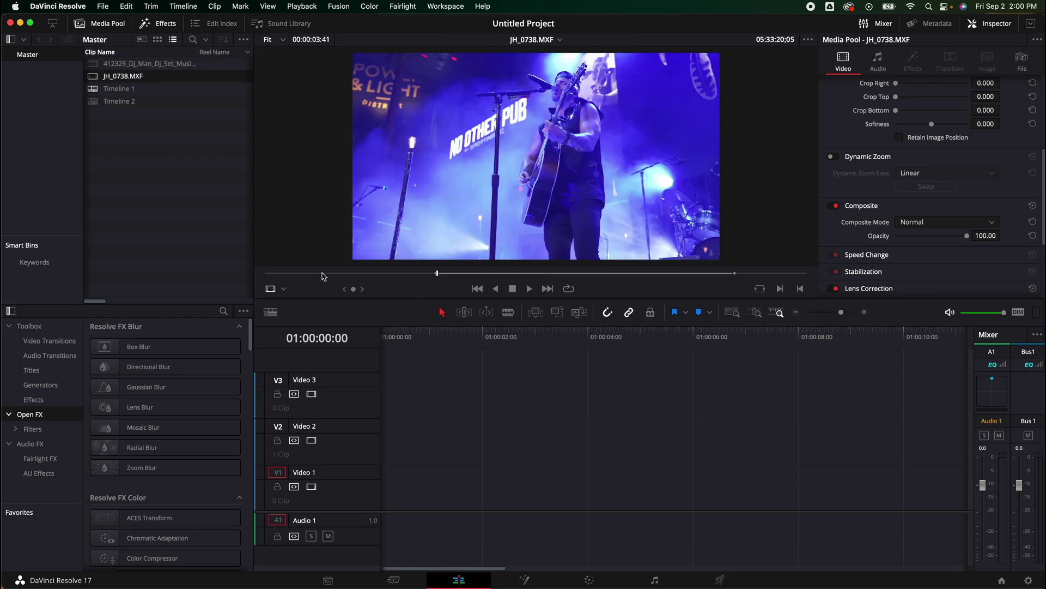
drag(355, 280, 367, 275)
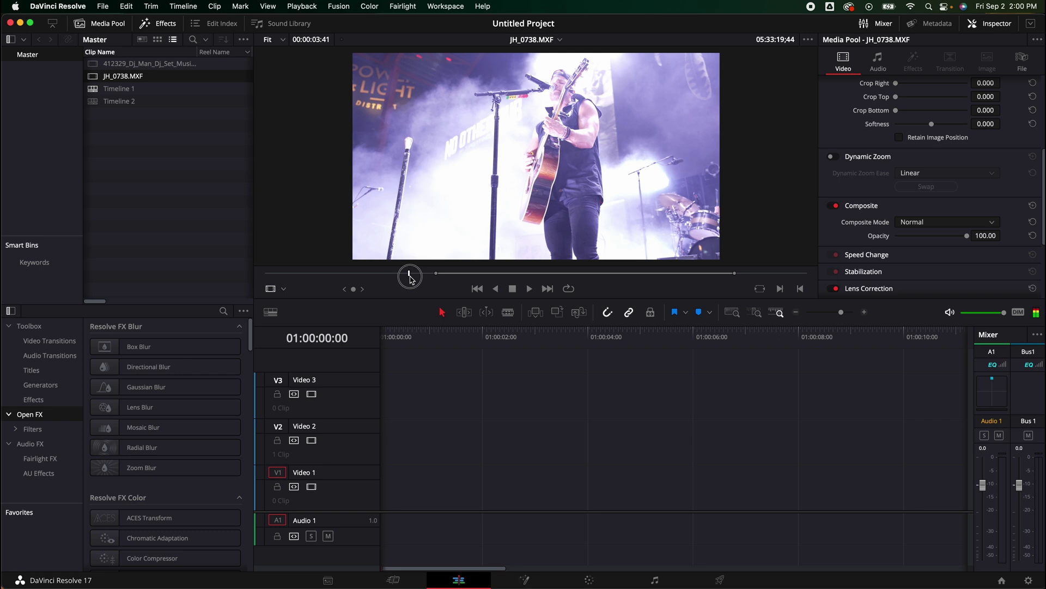
click(436, 280)
drag(437, 280, 706, 282)
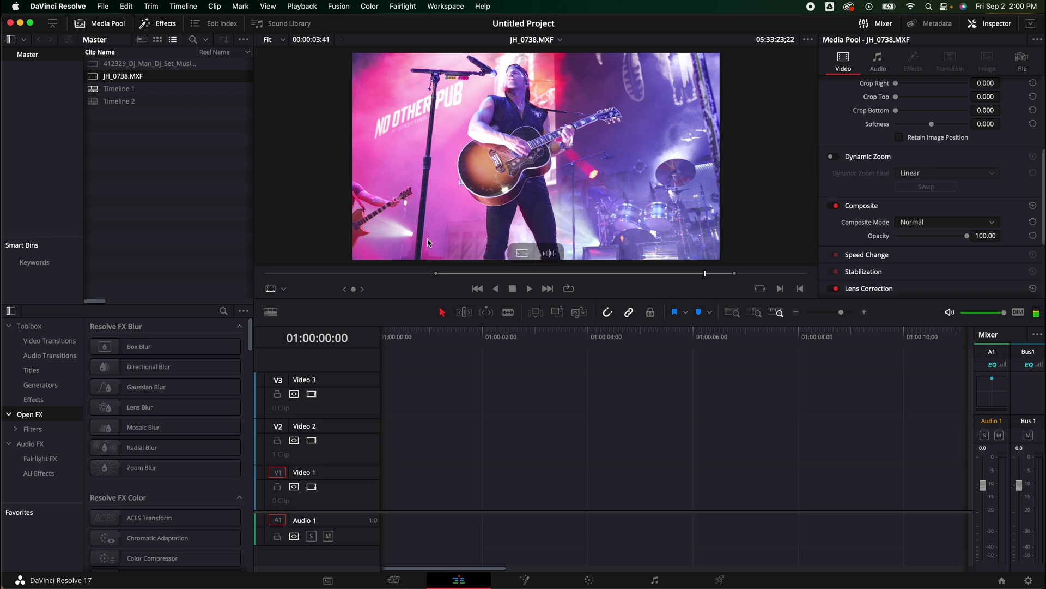
drag(451, 276, 576, 274)
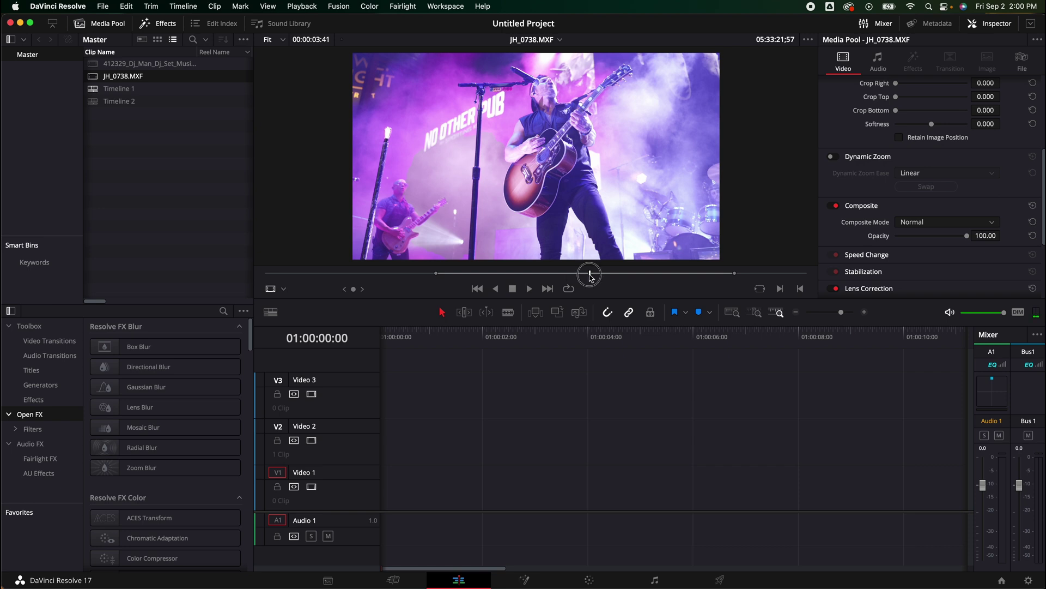
mouse_move(590, 277)
mouse_down()
mouse_move(554, 275)
mouse_move(586, 275)
mouse_up()
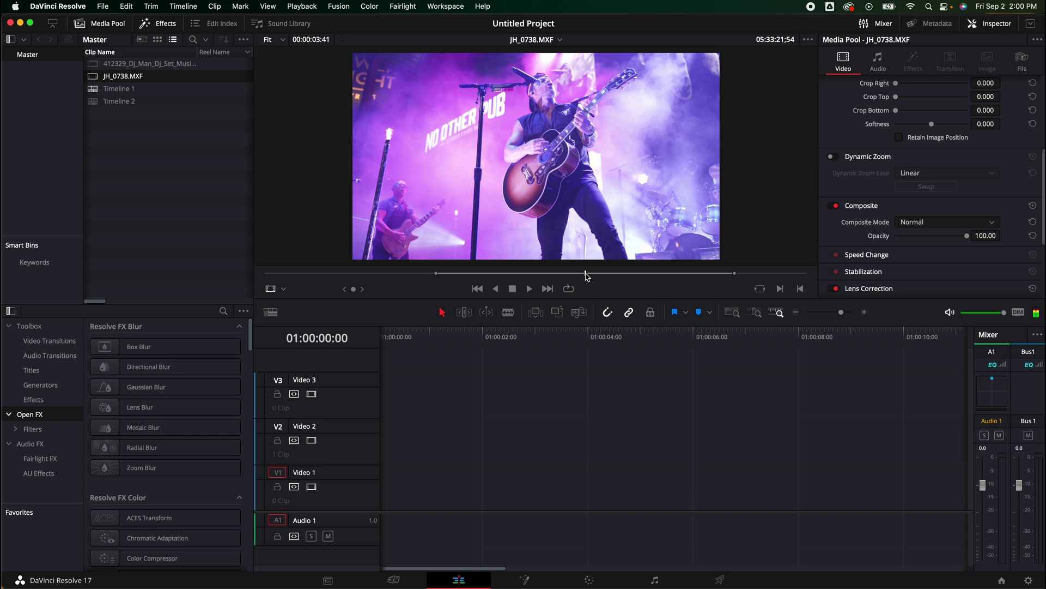
Add Marker 1 at the chosen frame and place the concert video at the start of Video 1
key(m)
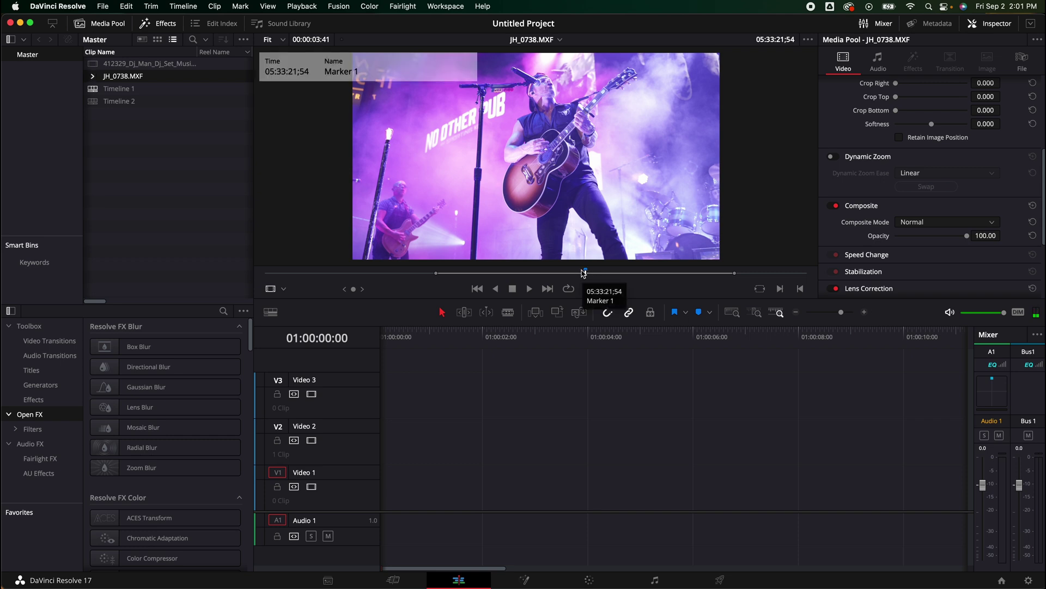
mouse_move(586, 276)
mouse_down()
mouse_move(677, 276)
mouse_move(591, 287)
mouse_up()
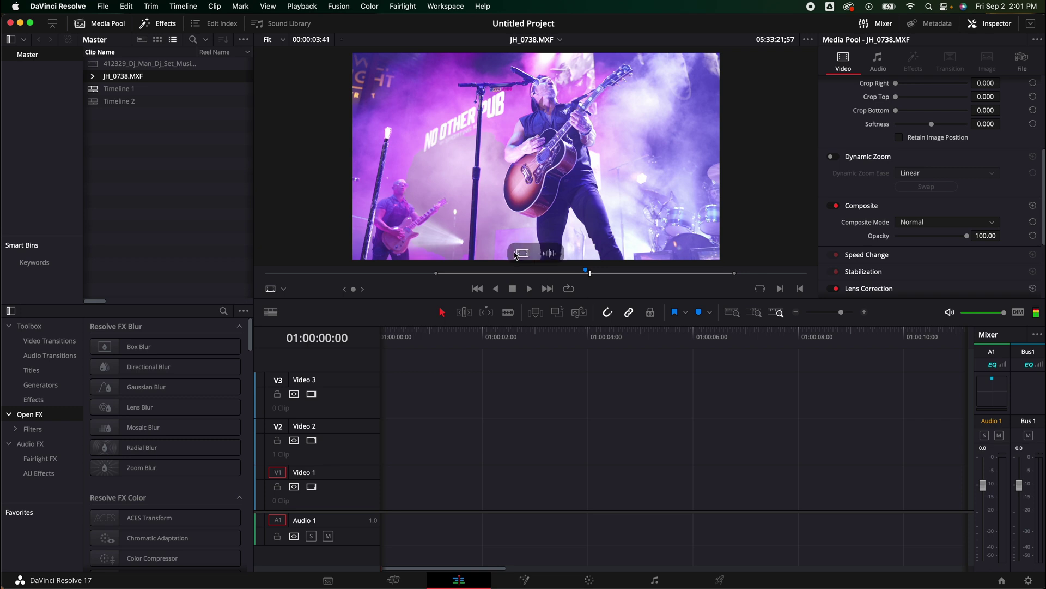
drag(516, 255, 469, 482)
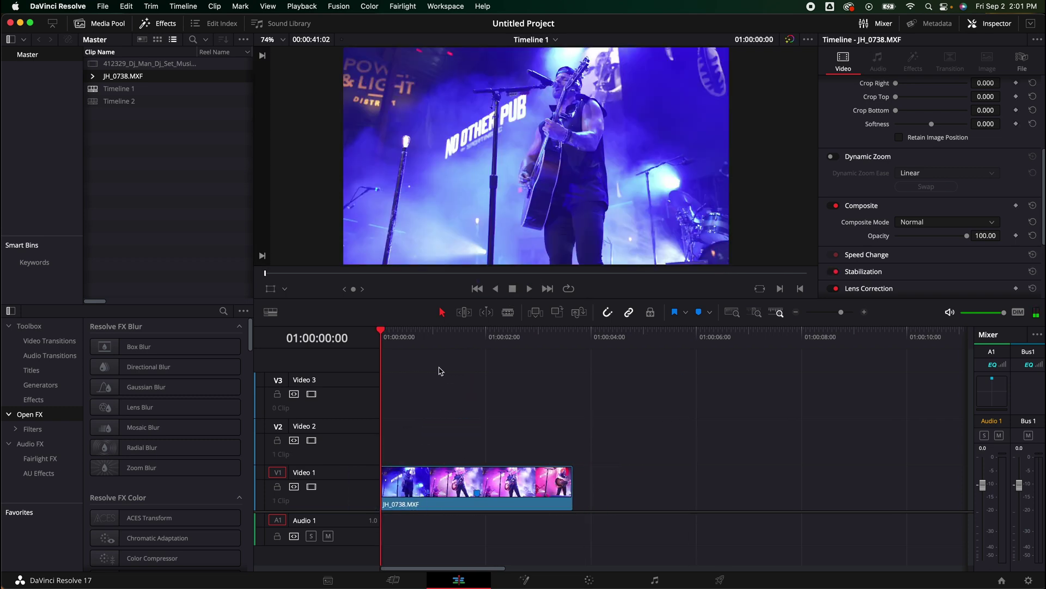
Add the DJ clip to Video 1, move the concert clip up to Video 2, and slide the DJ clip under it
drag(456, 339, 477, 339)
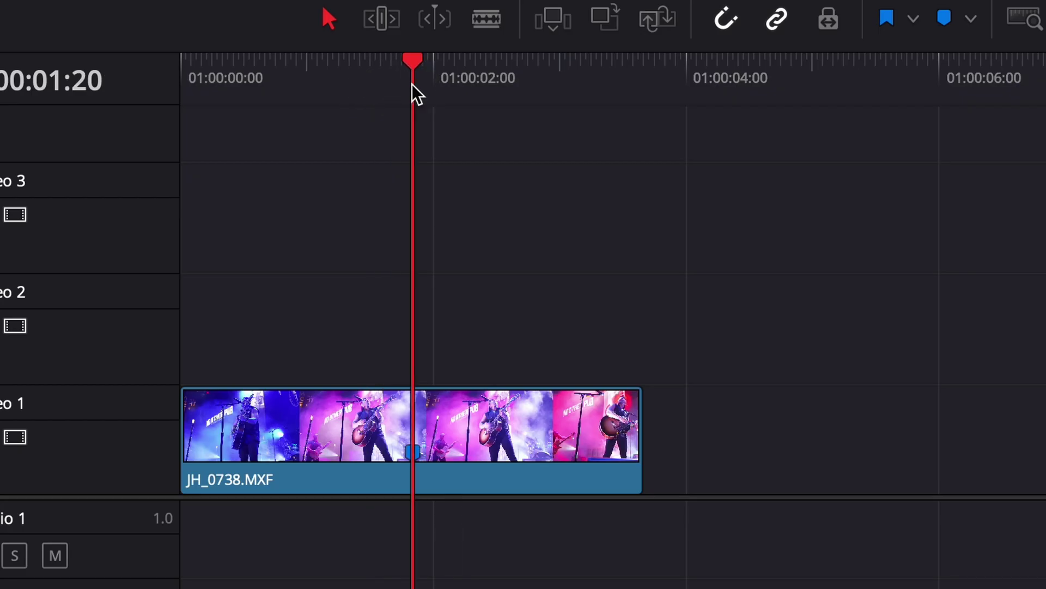
key(space)
key(space)
click(162, 64)
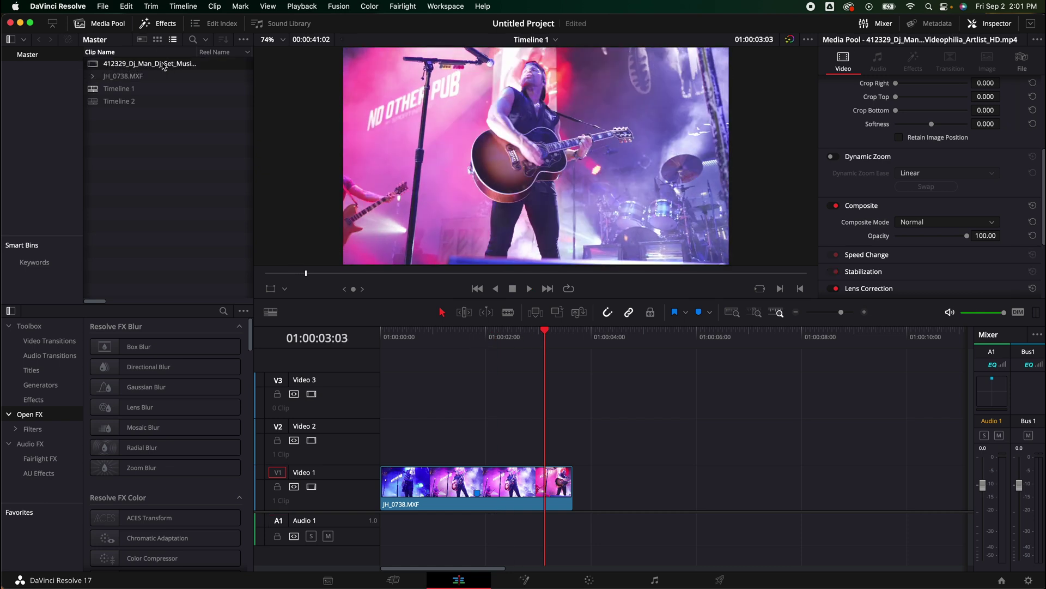
double_click(163, 65)
drag(513, 238, 583, 485)
drag(484, 490, 489, 449)
drag(609, 480, 526, 493)
Blade-cut the Video 2 concert clip at Marker 1, 01:00:01:20
click(474, 336)
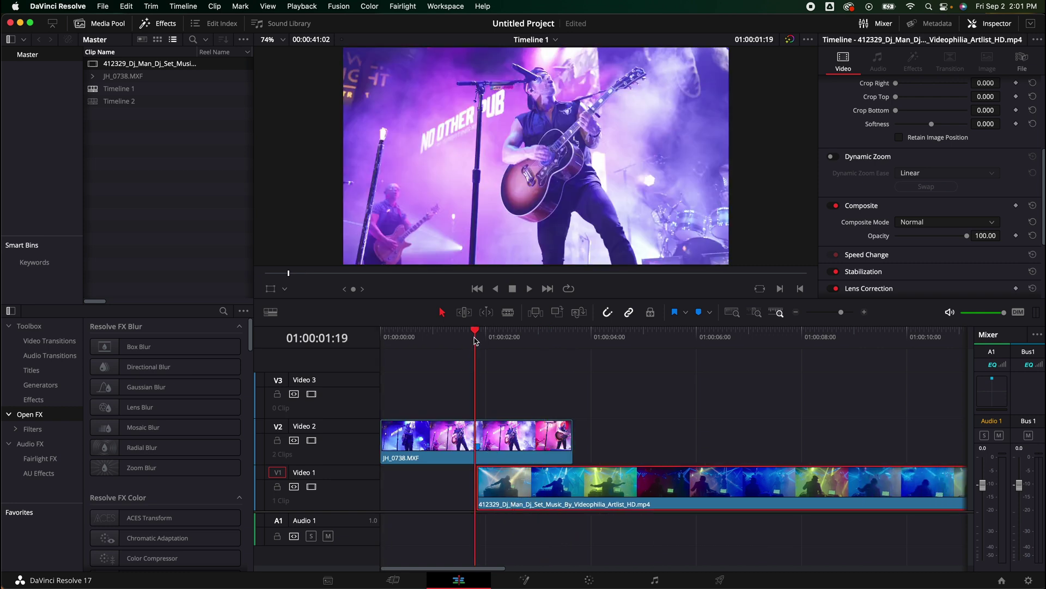
drag(476, 338, 477, 337)
click(486, 430)
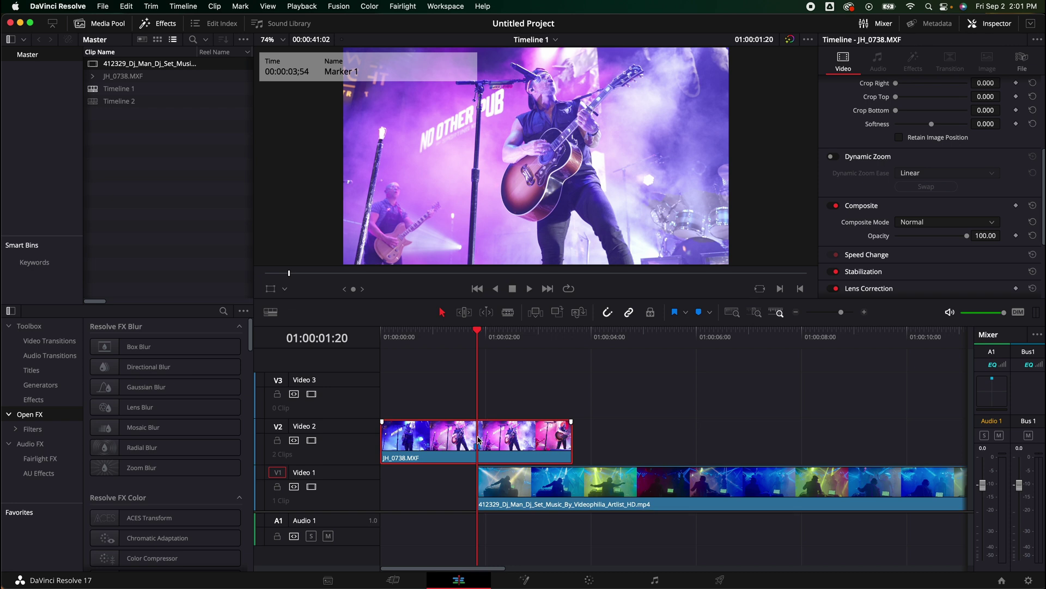
key(b)
click(478, 440)
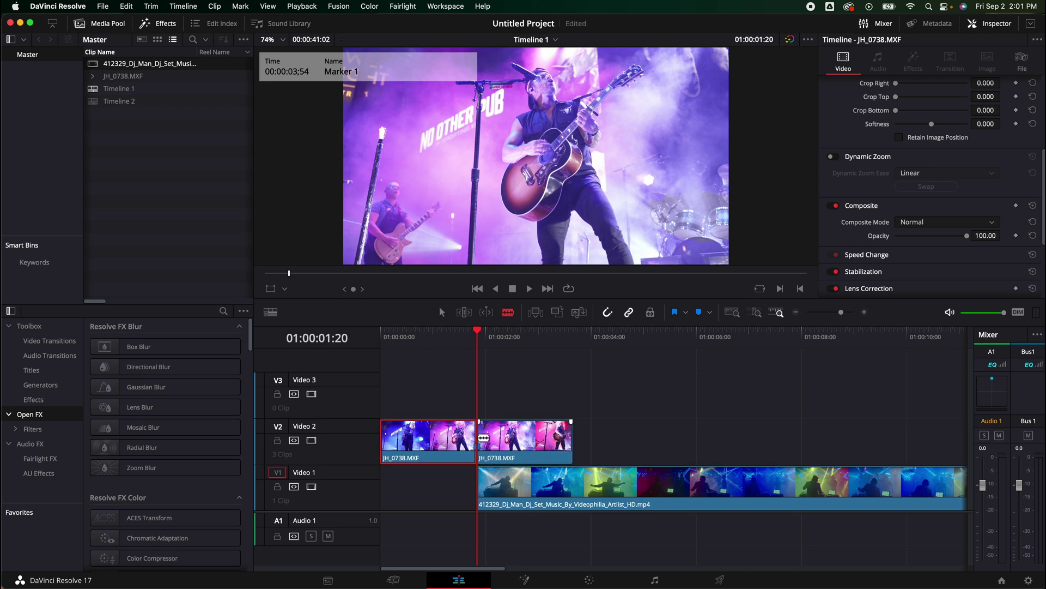
Move the second concert piece up to Video 3 and trim its end to 01:00:02:02
key(a)
drag(482, 433, 496, 401)
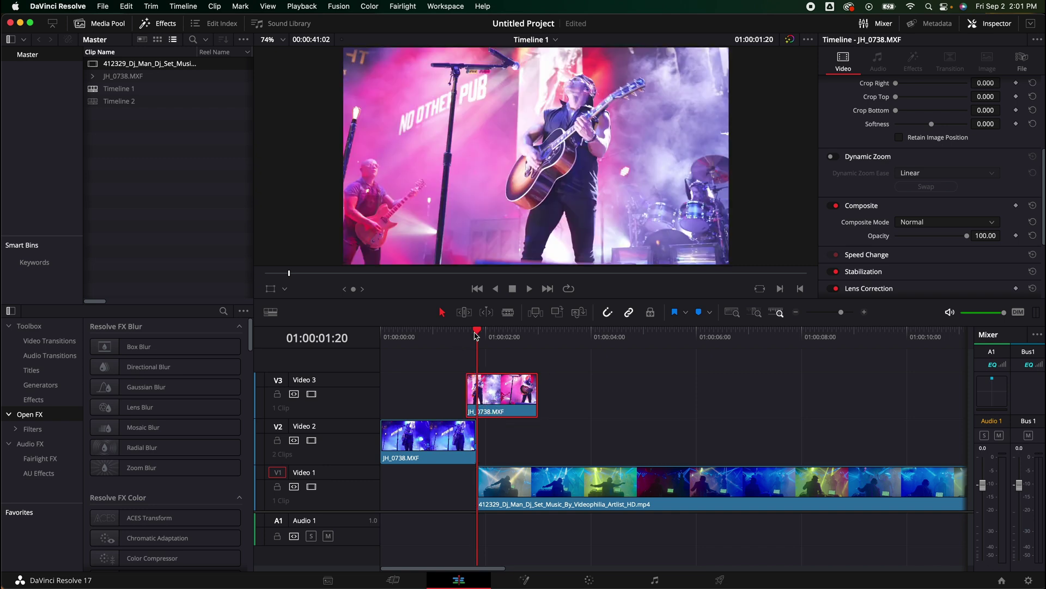
drag(482, 340, 491, 359)
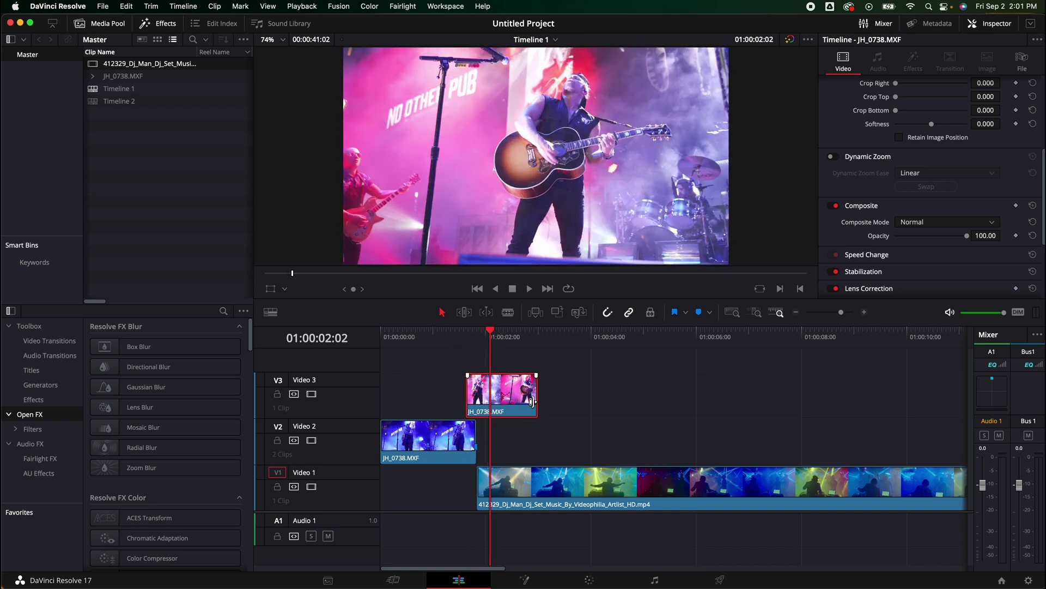
drag(532, 403, 493, 412)
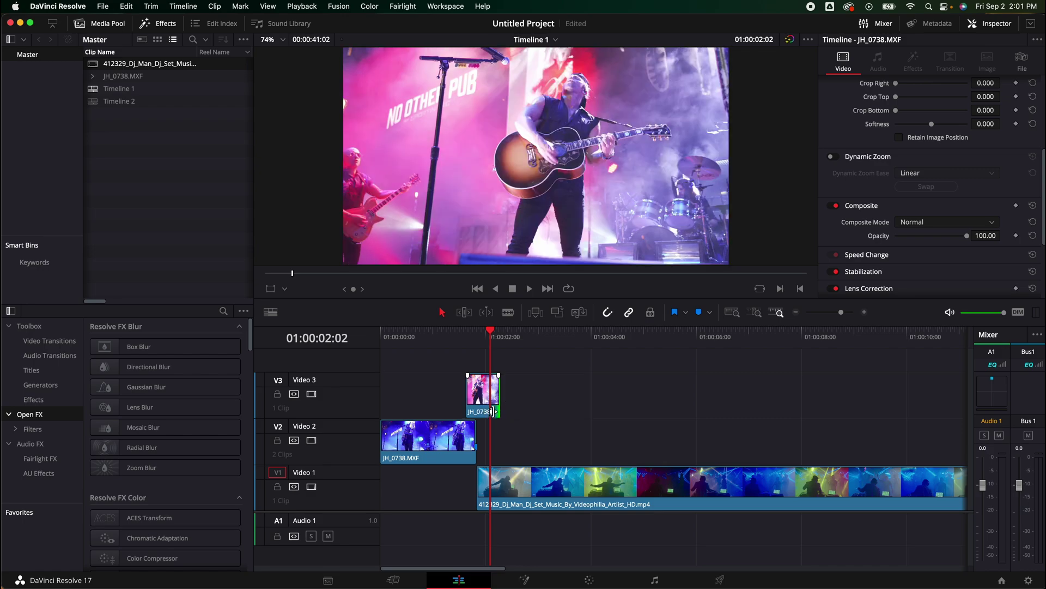
Give the Video 3 piece a two-frame fade-in and a short fade-out, then preview the flash
drag(358, 192, 368, 188)
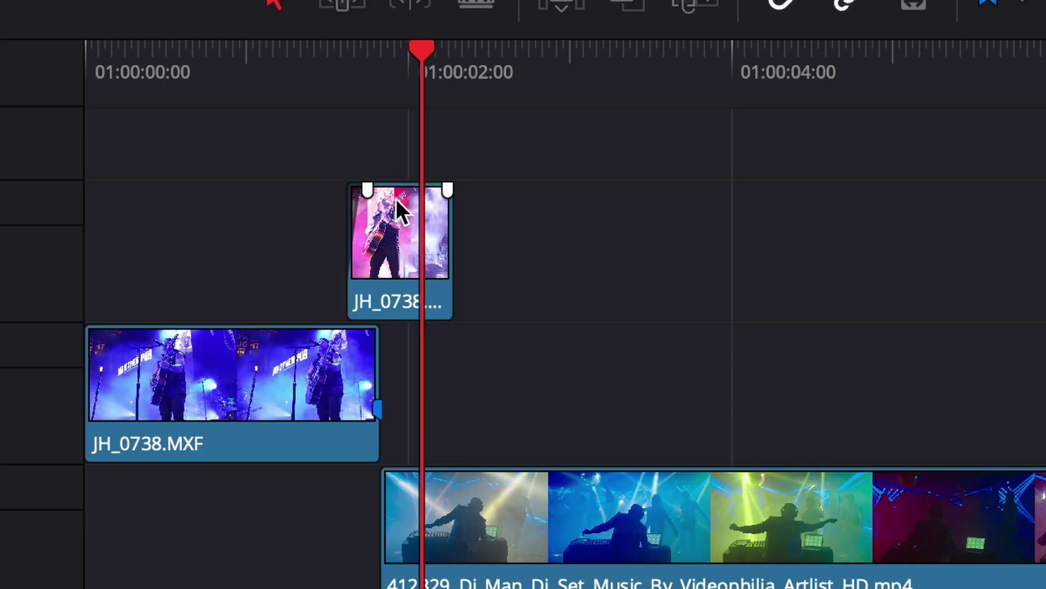
drag(449, 192, 429, 198)
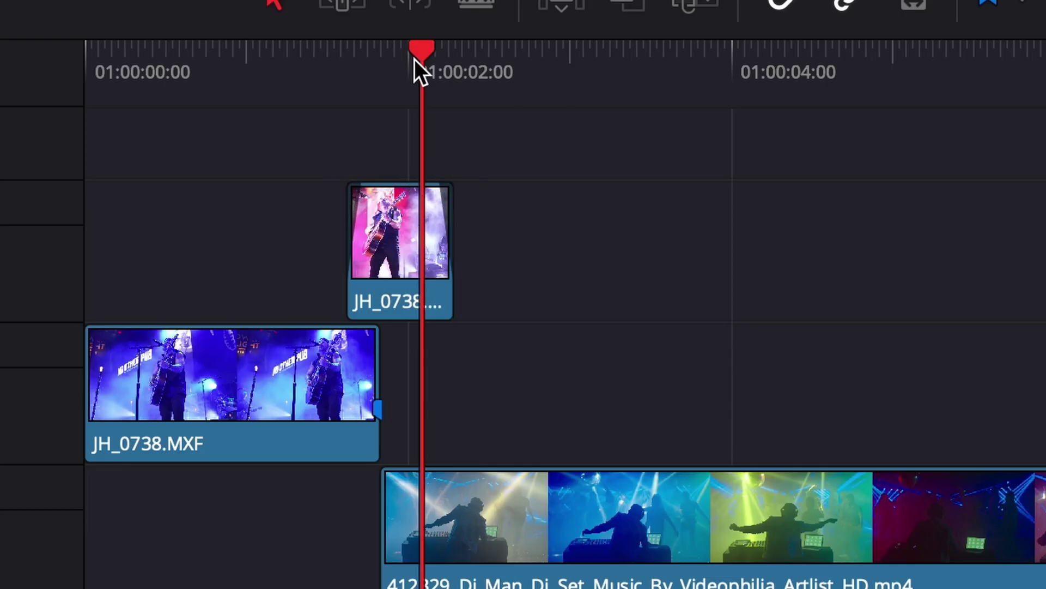
click(404, 54)
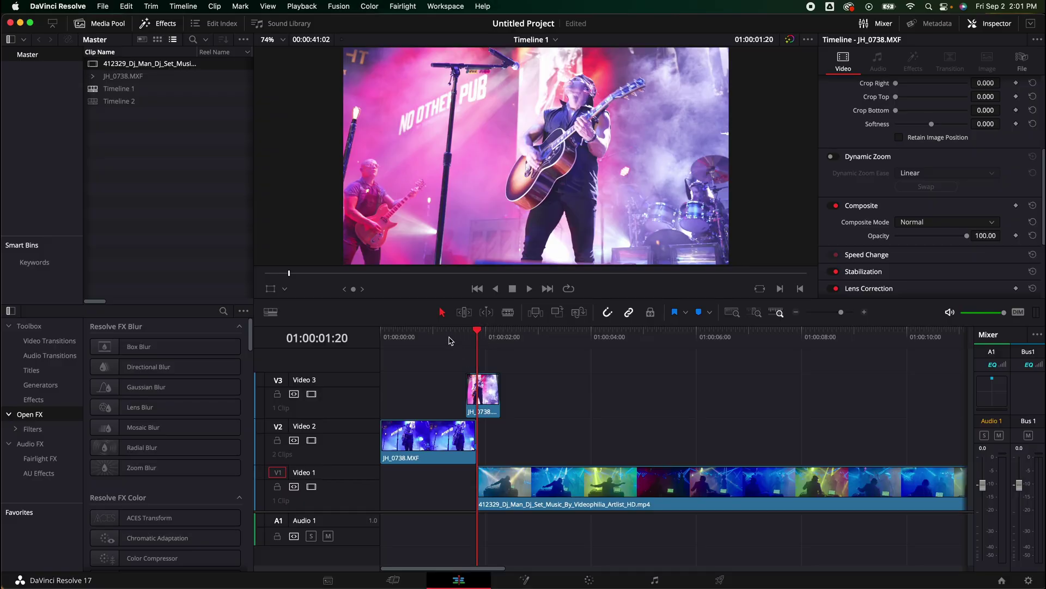
click(450, 340)
key(space)
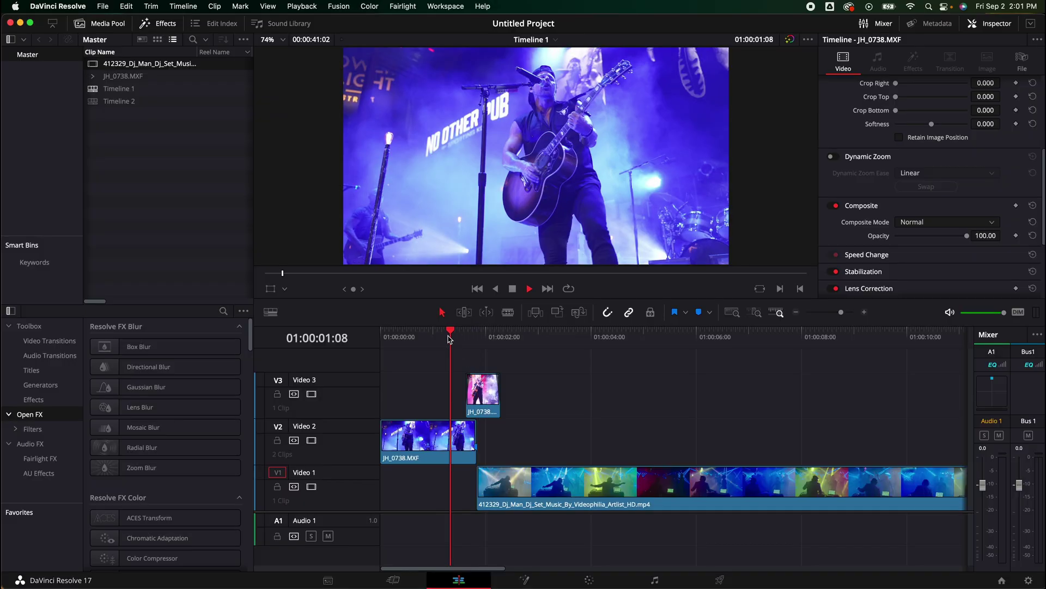
click(448, 338)
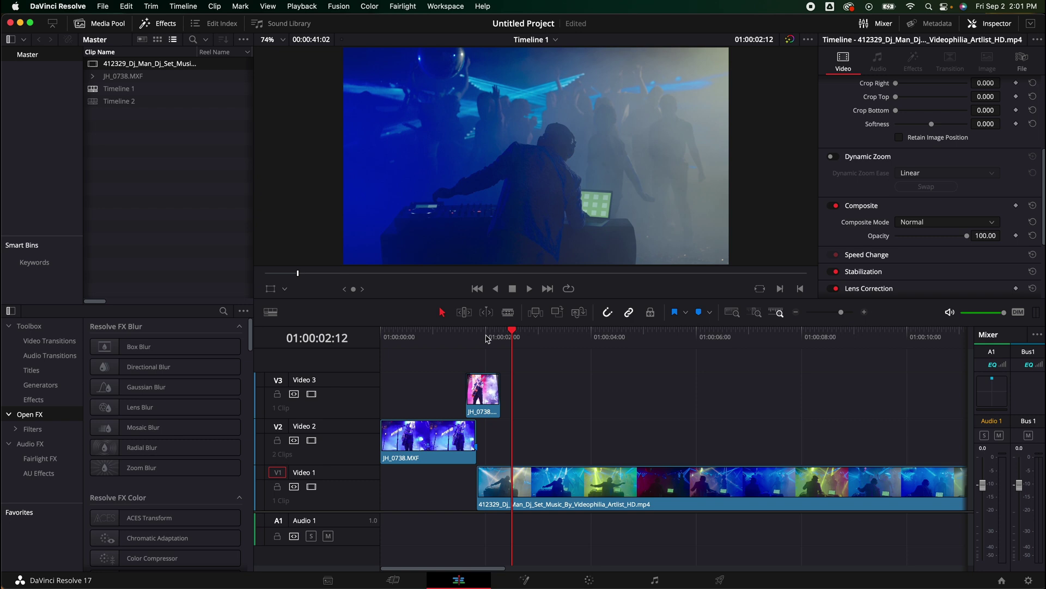
Set the Video 3 concert piece's Composite Mode to Exclusion in the Inspector and play back the flash
click(487, 338)
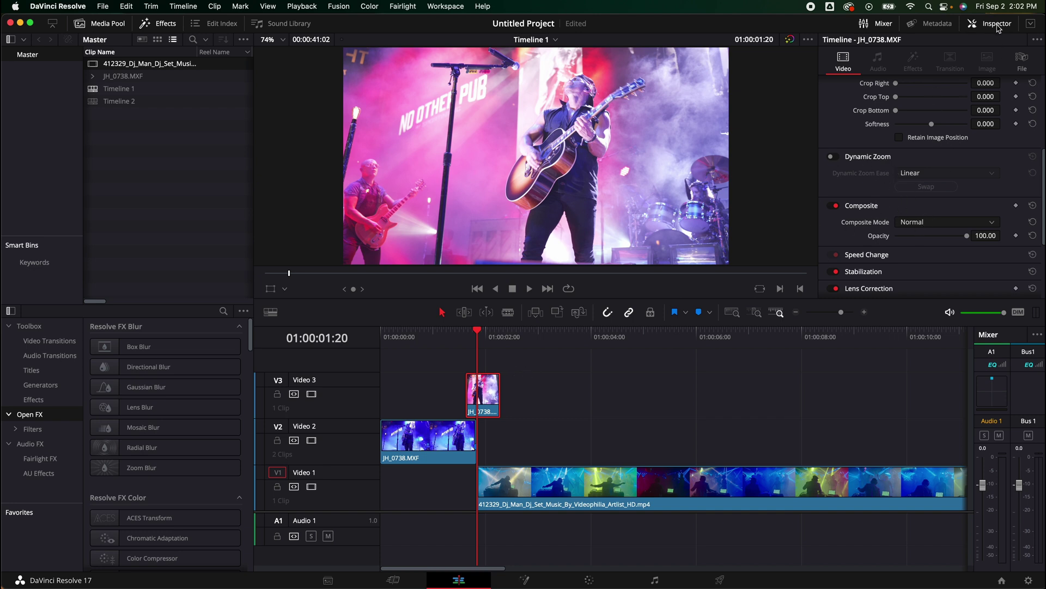
click(997, 24)
click(997, 24)
scroll(861, 141, up, 5)
scroll(867, 157, down, 5)
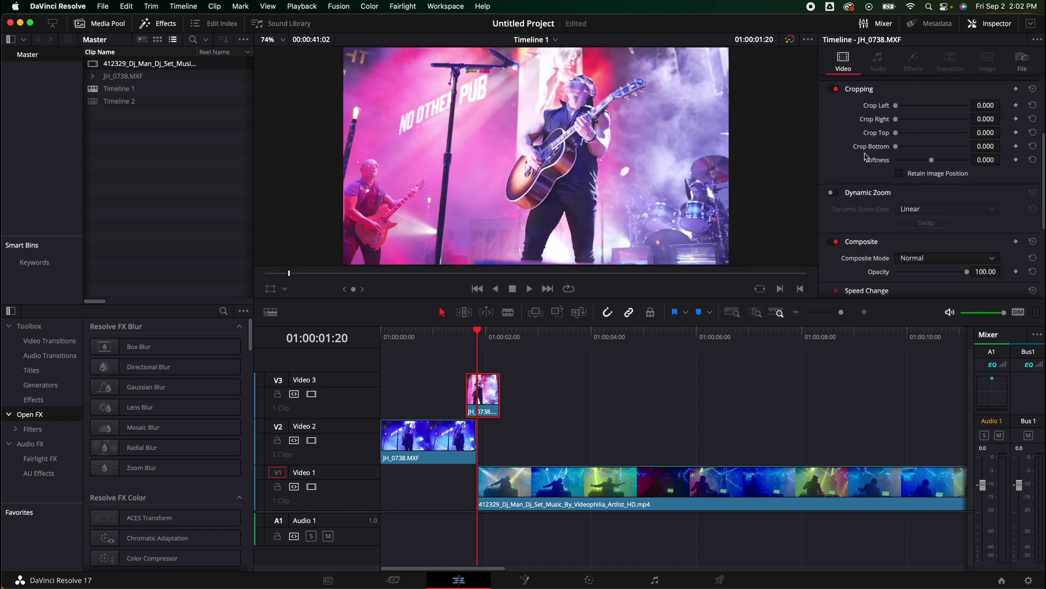
click(923, 169)
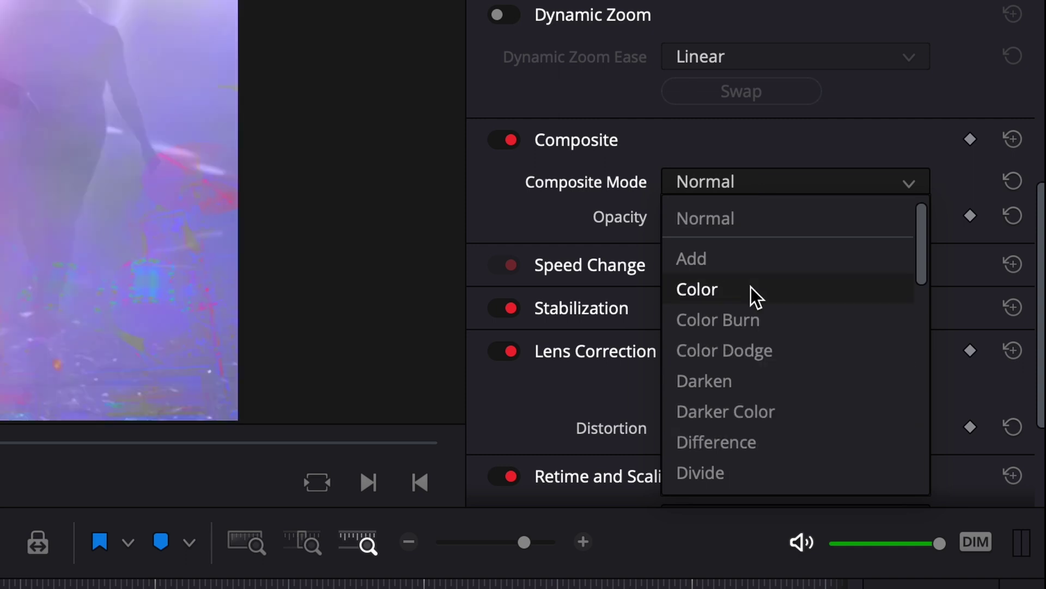
scroll(771, 413, down, 2)
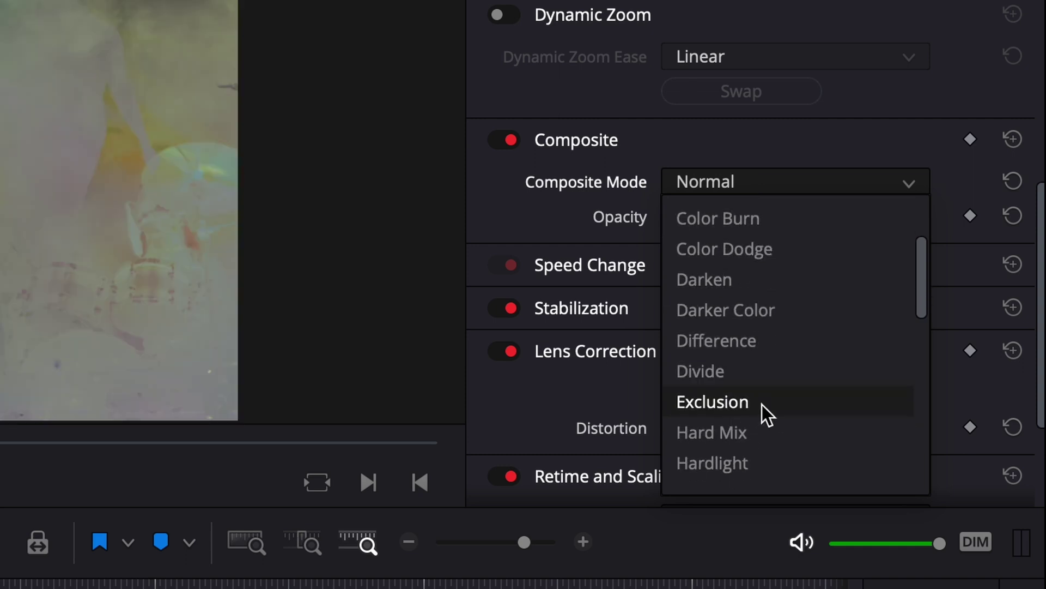
click(763, 406)
drag(475, 337, 467, 339)
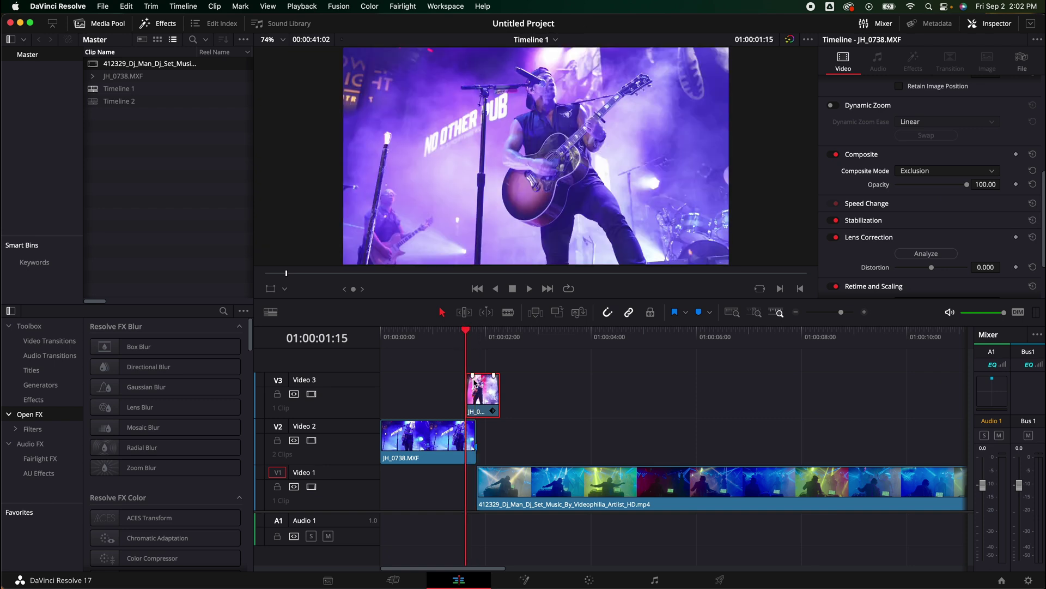
key(space)
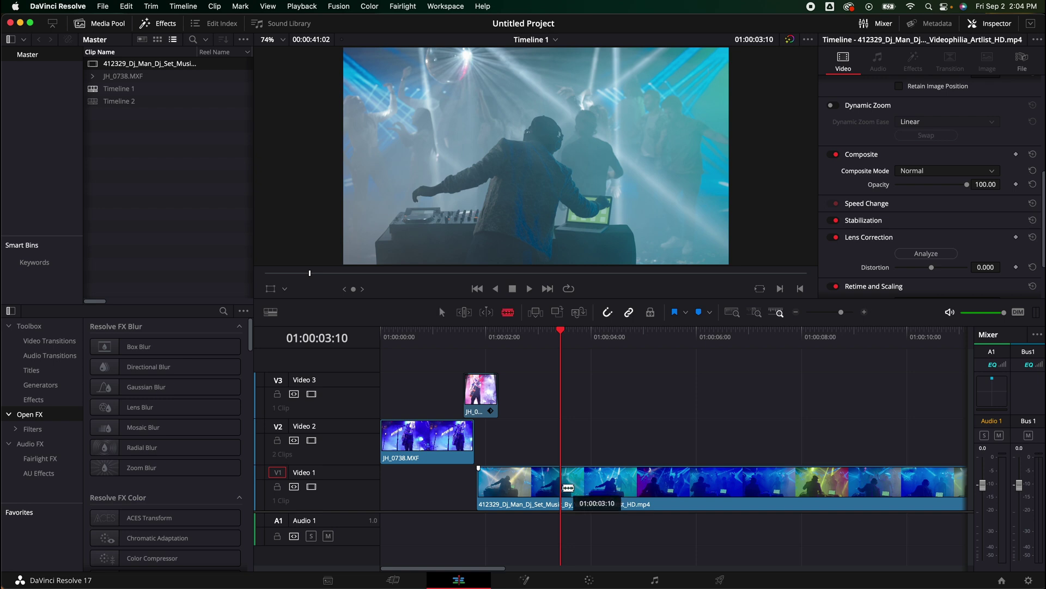
Split the DJ clip at 01:00:03:10, lift the first piece to Video 2, and slide the remainder earlier
click(569, 488)
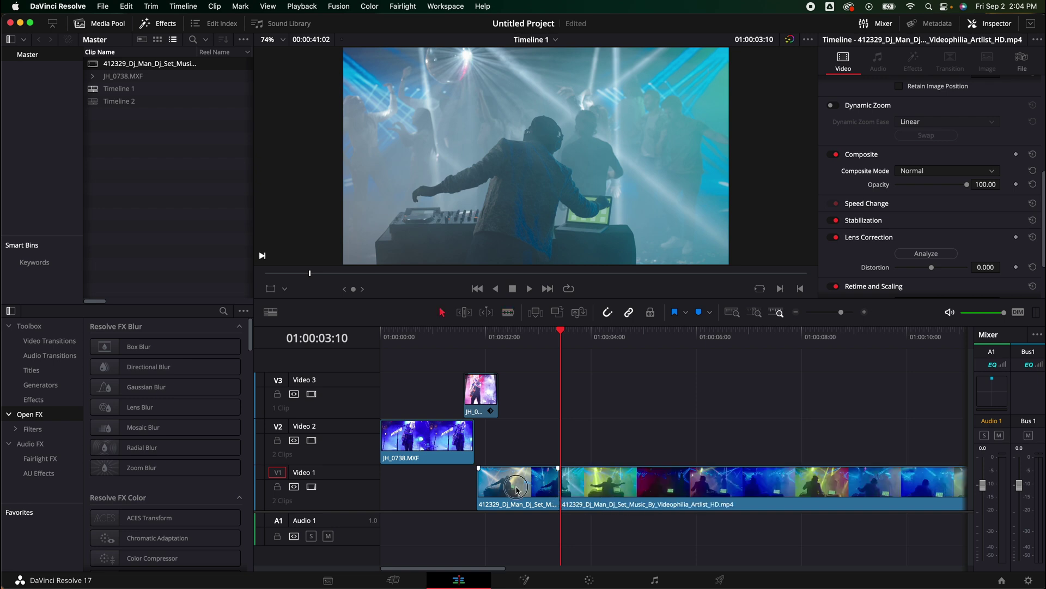
drag(517, 488, 500, 445)
drag(595, 497, 513, 500)
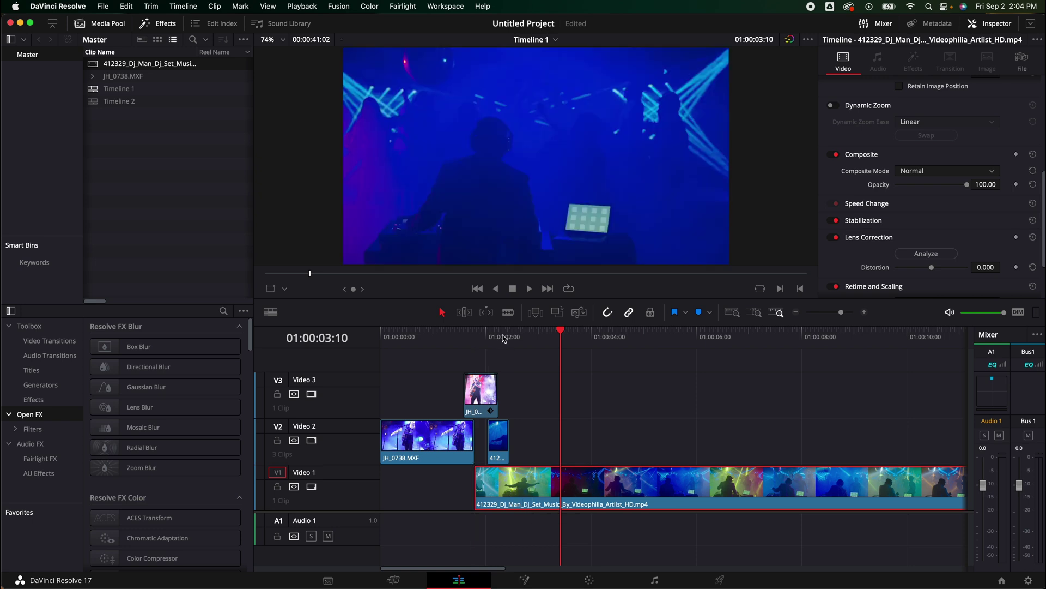
click(500, 333)
Add a slight fade-out to the short DJ piece and check the frames around 01:00:02:01
drag(507, 421, 505, 422)
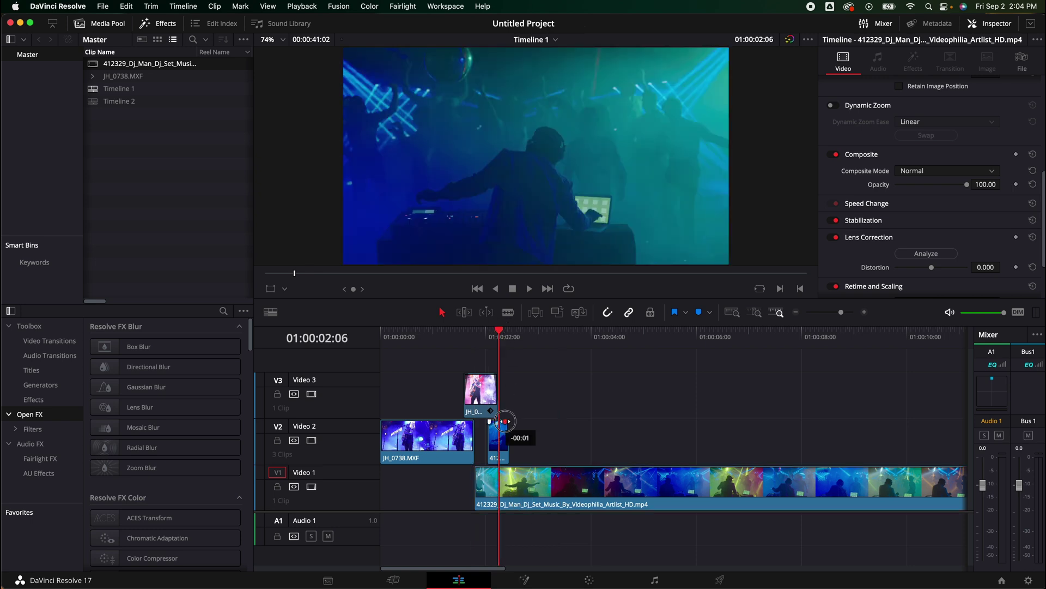
click(488, 334)
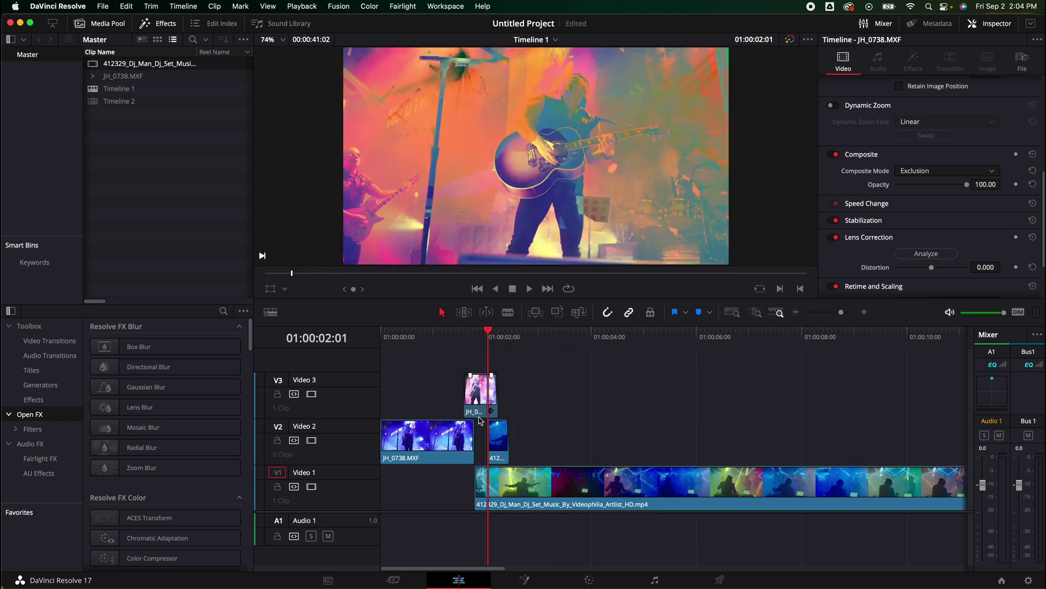
click(505, 334)
click(502, 335)
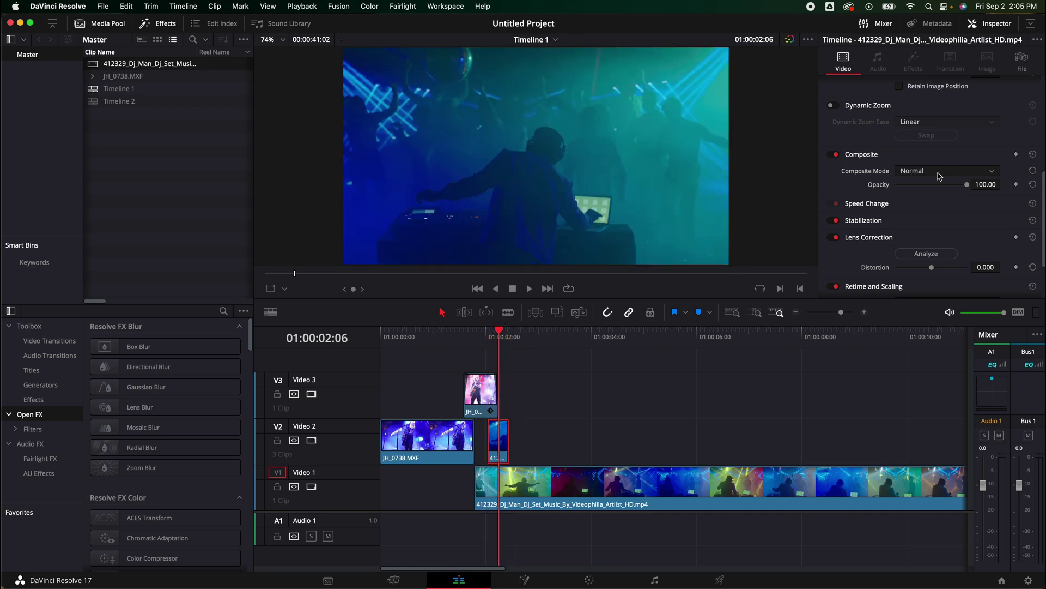
Set the short Video 2 DJ piece to Difference composite mode, check the flash frames, and rewind
click(939, 176)
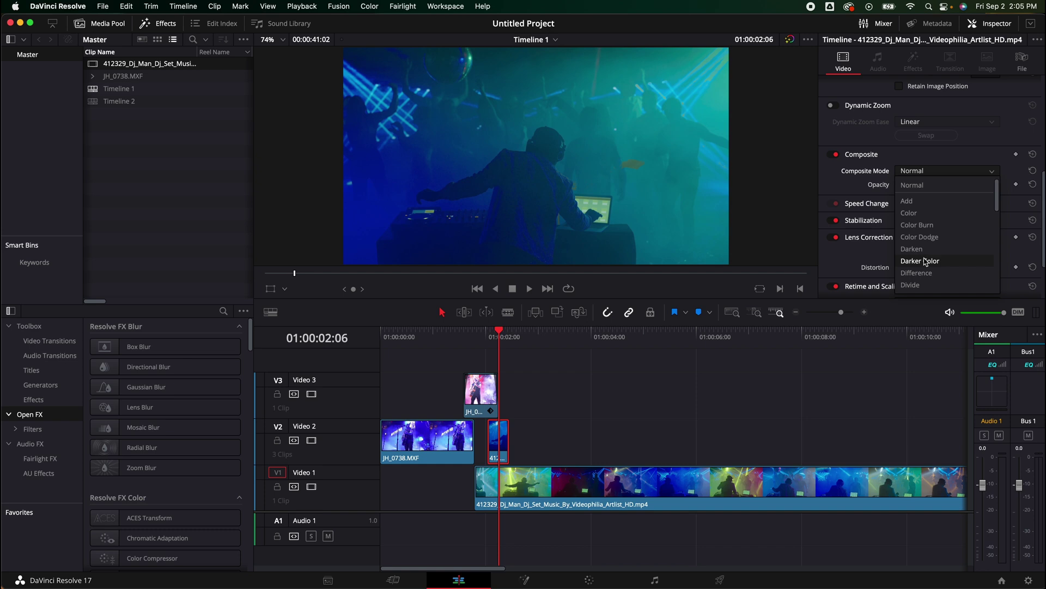
click(932, 273)
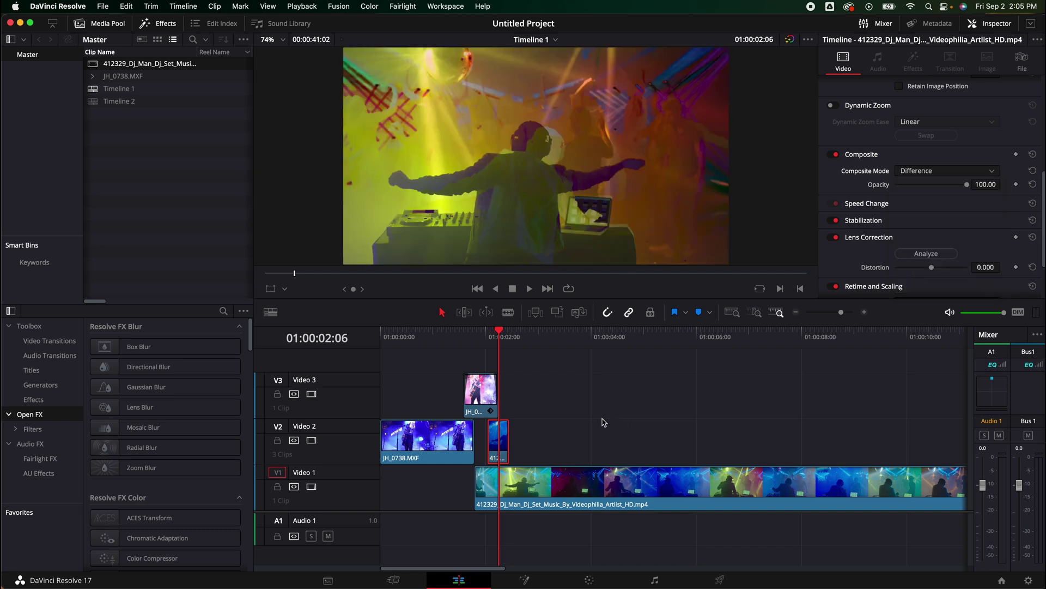
click(487, 333)
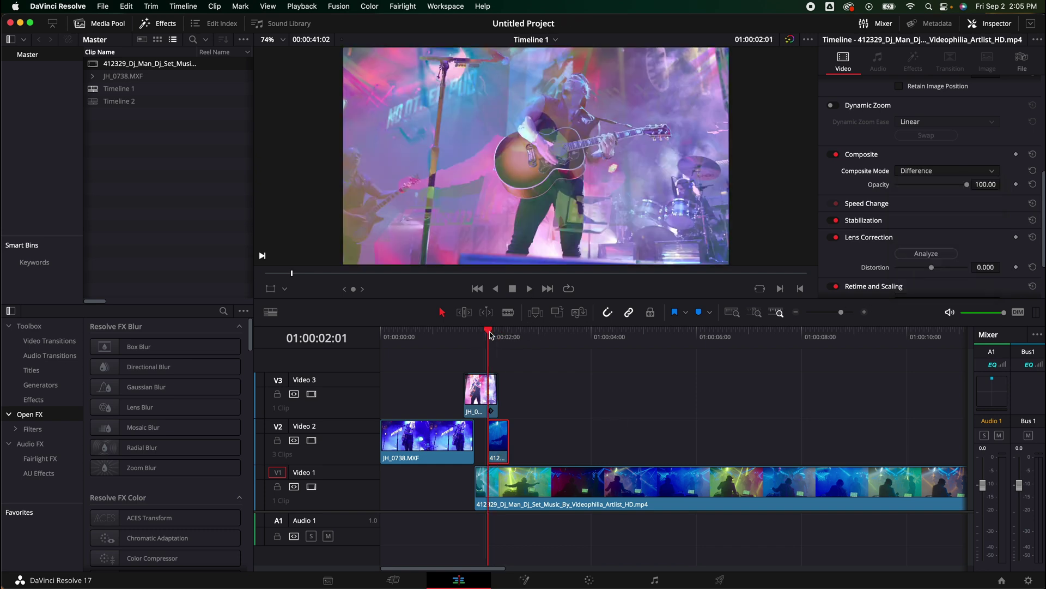
click(500, 338)
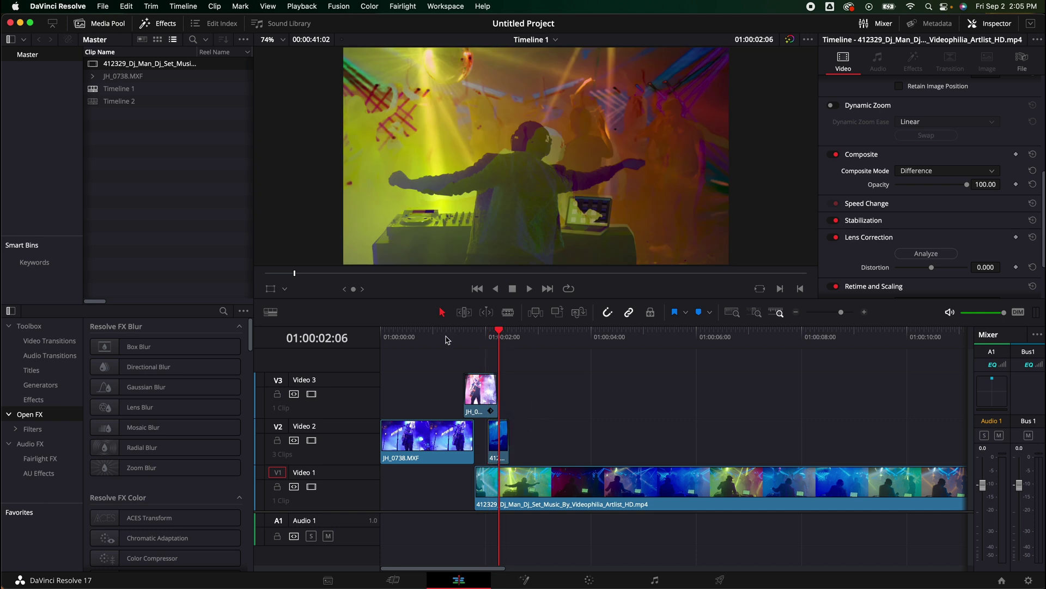
drag(446, 340, 345, 345)
key(space)
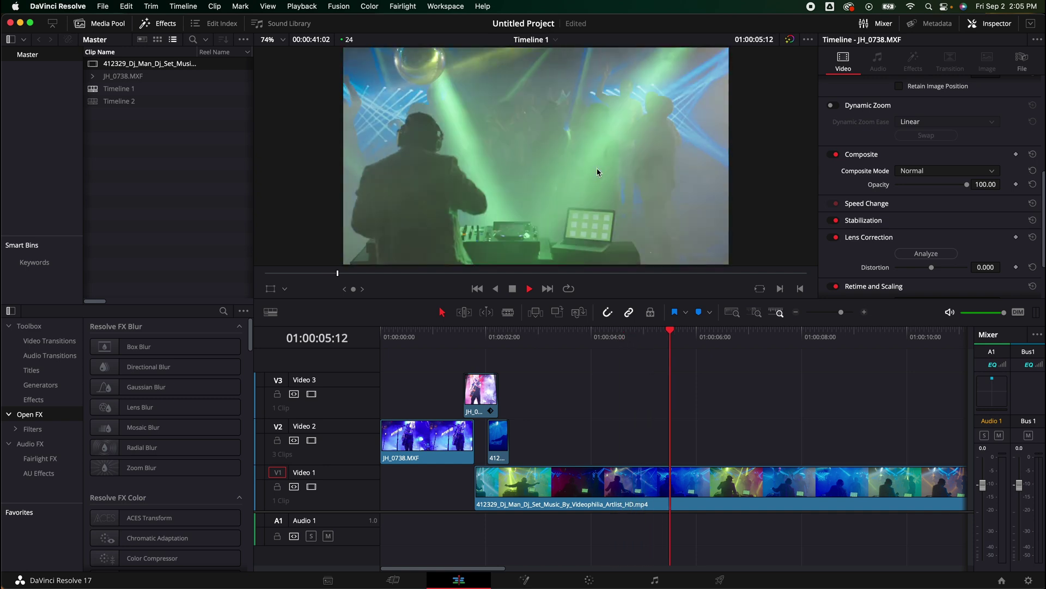
key(space)
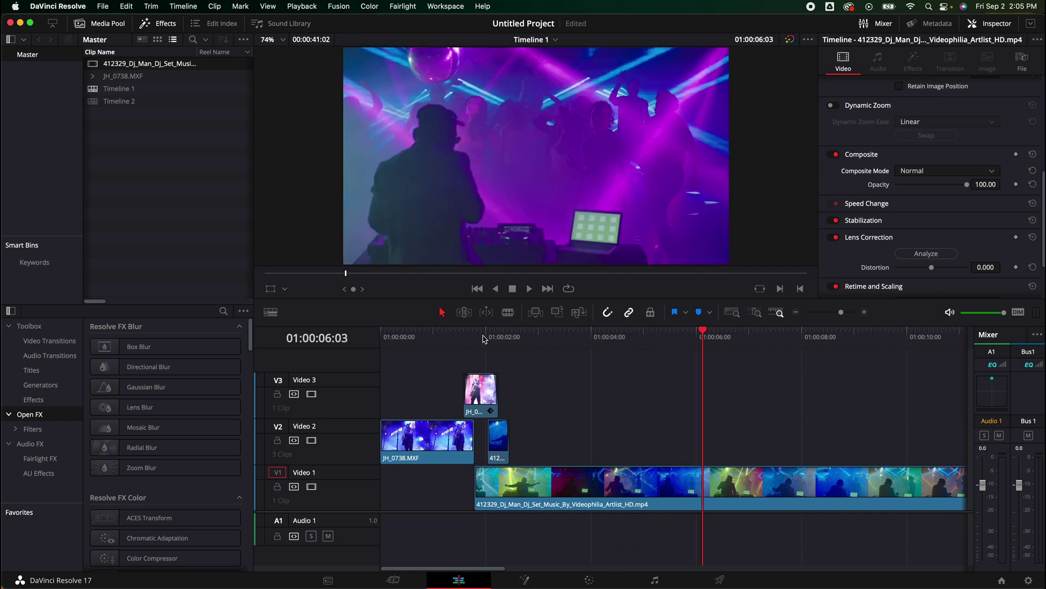